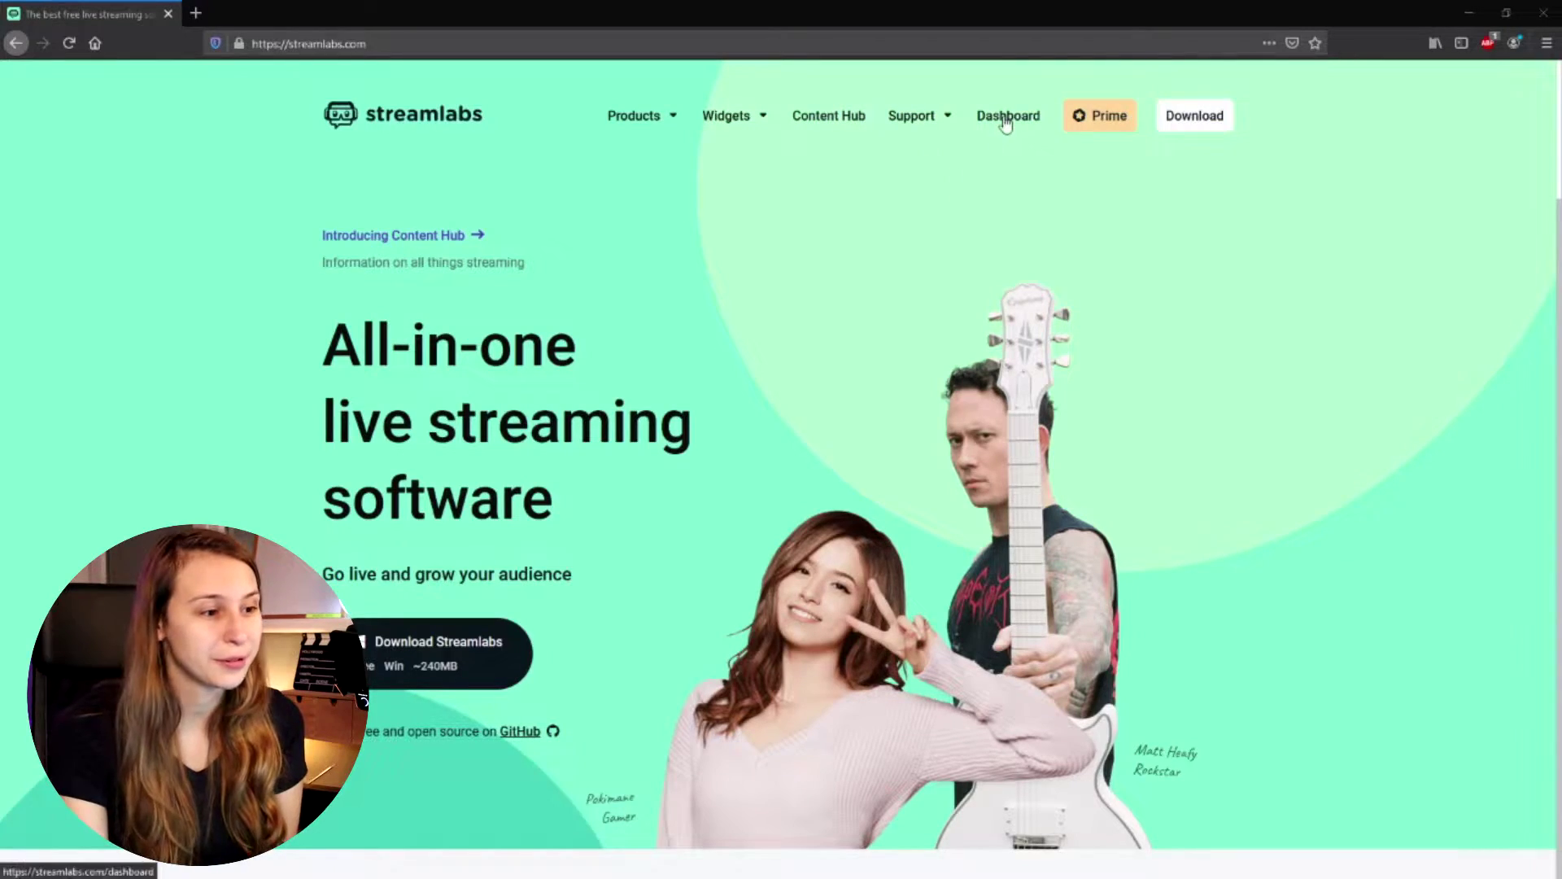
- Reach the Cloudbot Commands list from the Streamlabs dashboard
{"action": "left_click", "coordinate": [1003, 118]}
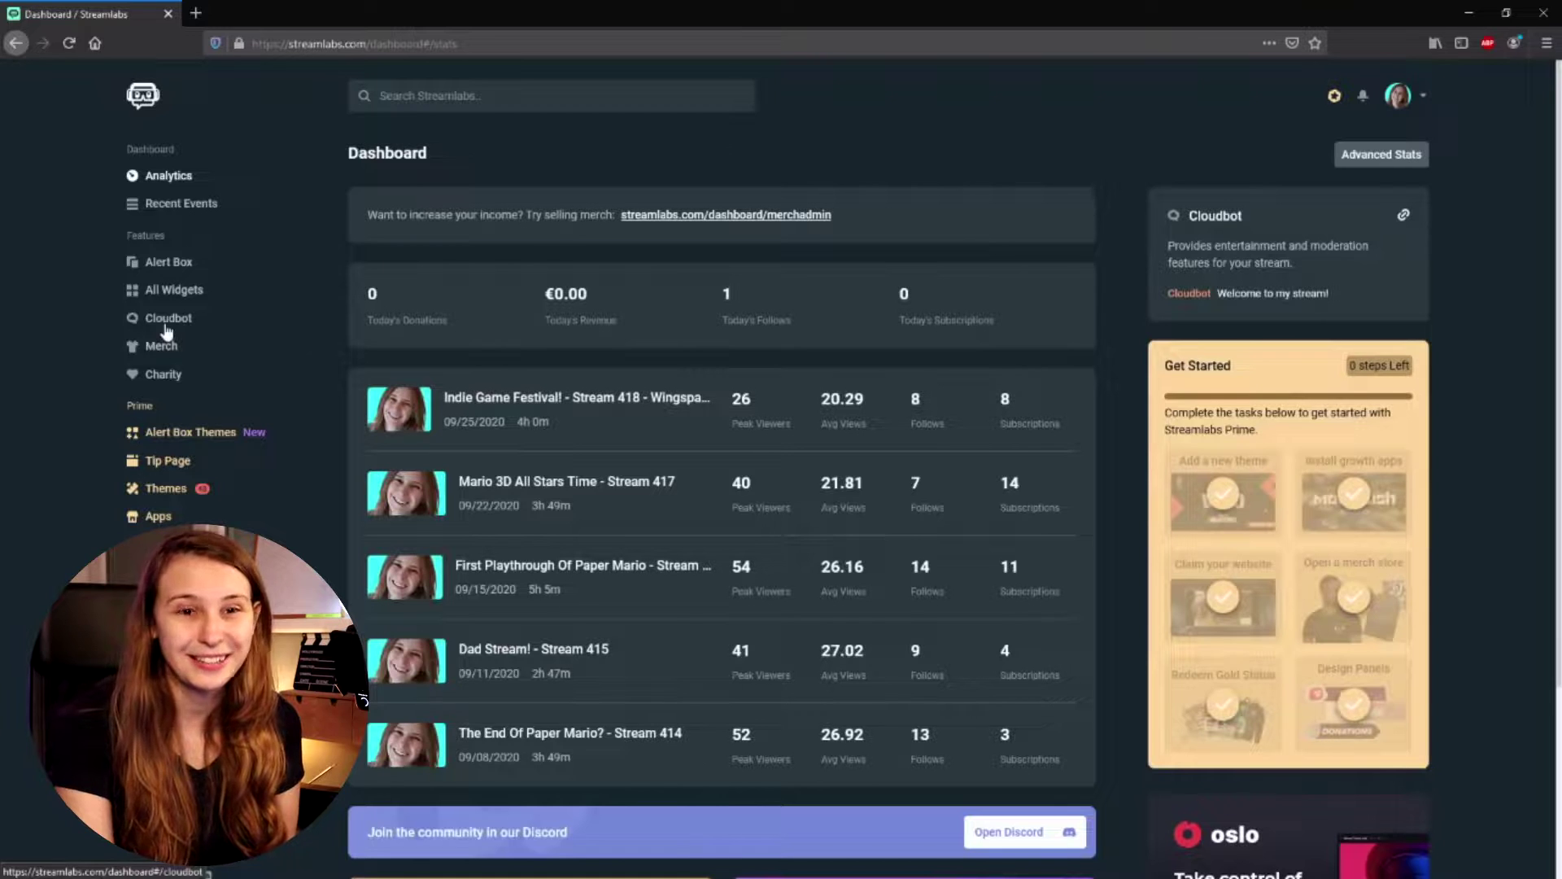
{"action": "left_click", "coordinate": [166, 328]}
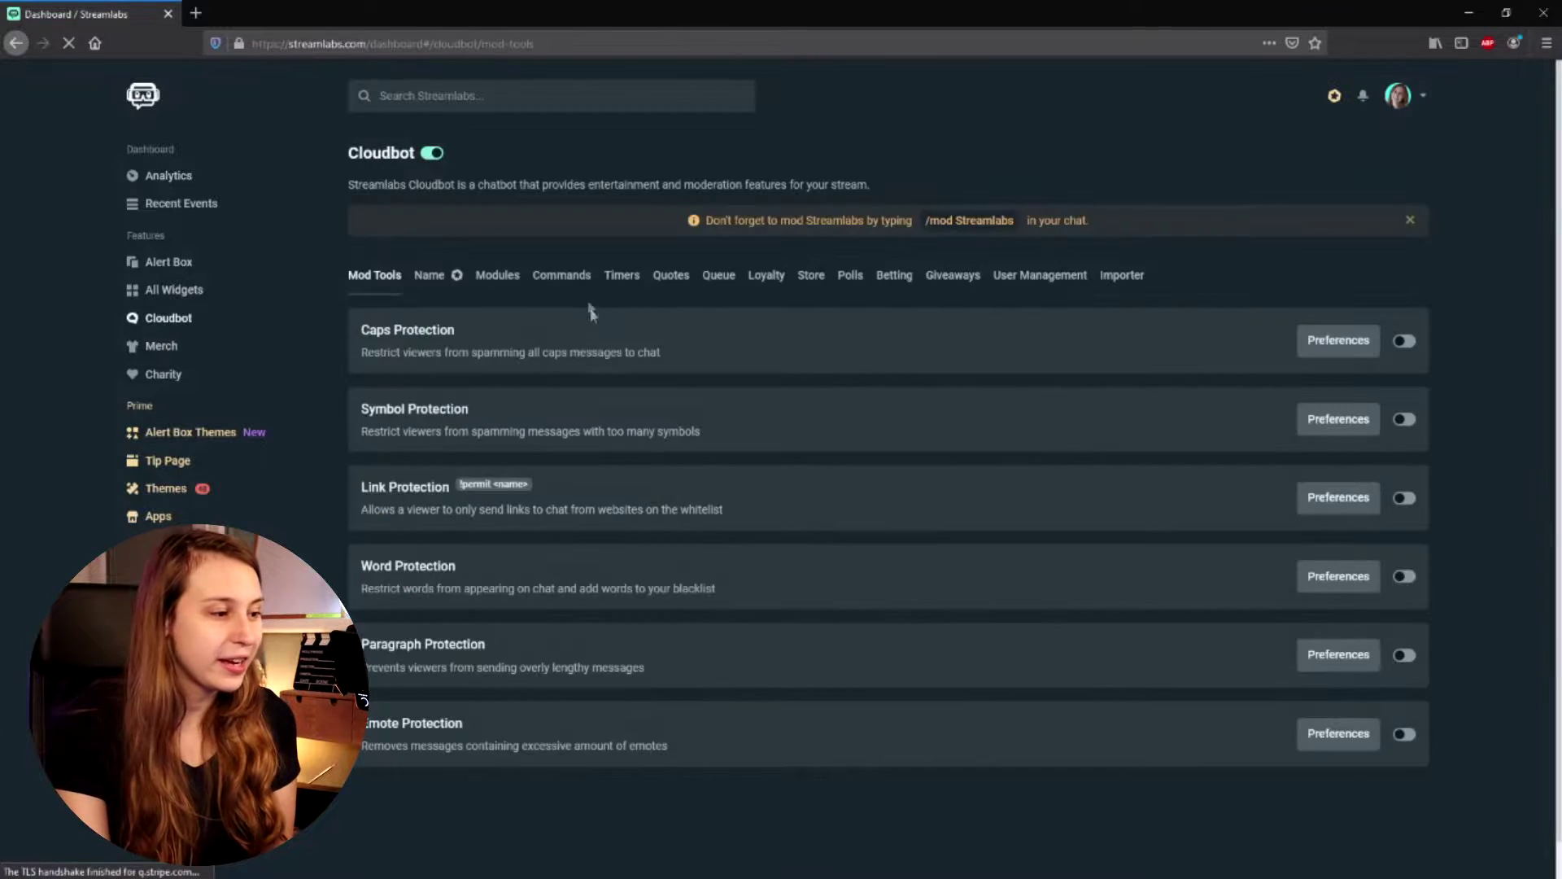
{"action": "left_click", "coordinate": [562, 275]}
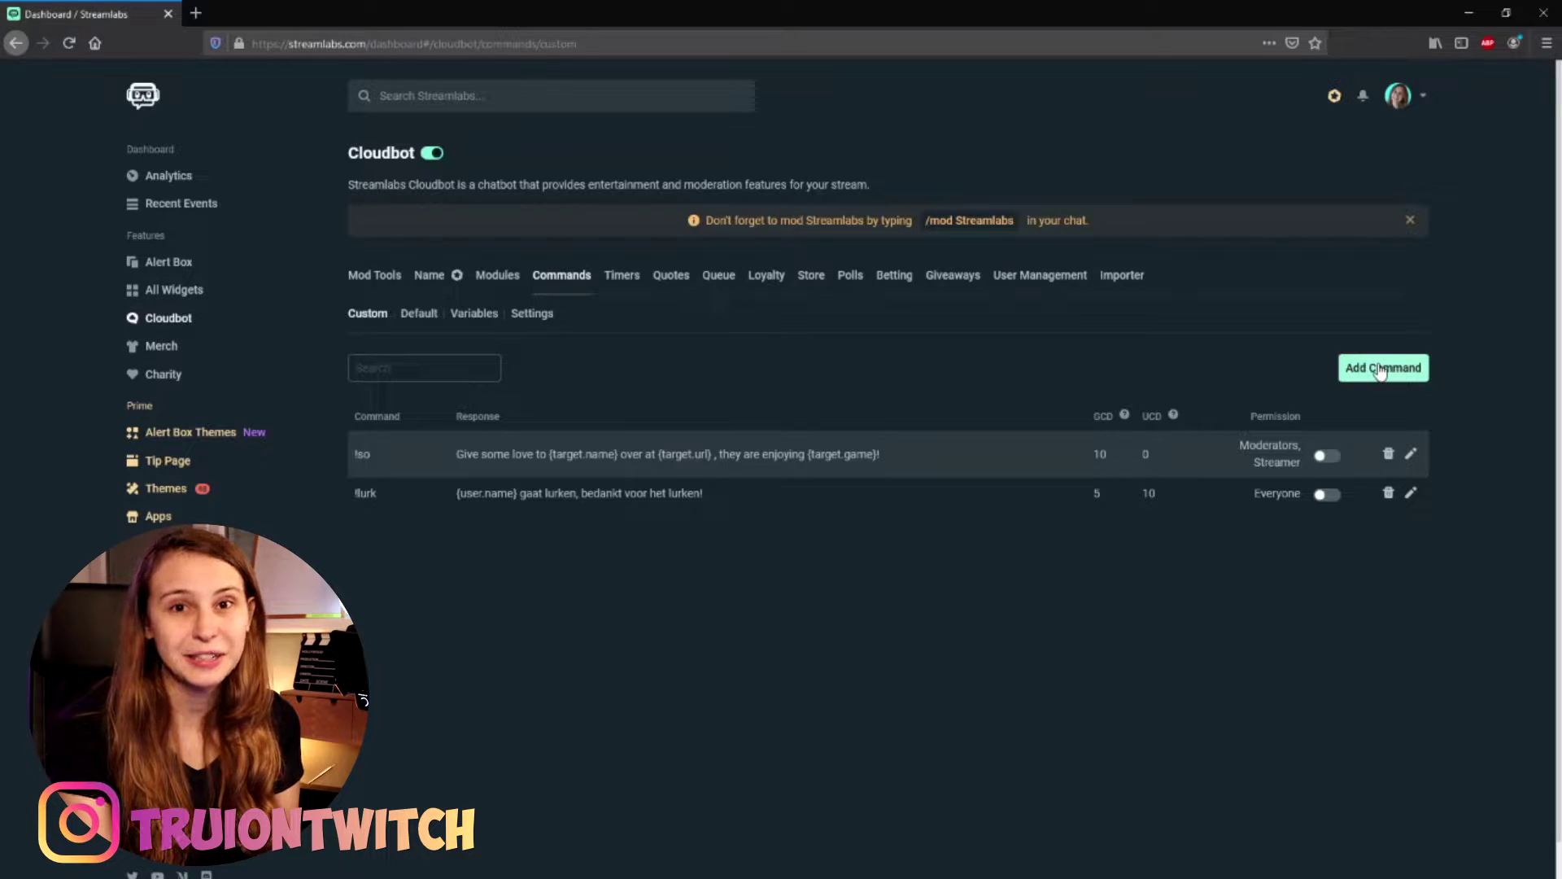
- Start a new custom command for !clip with the Fyrewire clip-creation API response
{"action": "left_click", "coordinate": [1381, 370]}
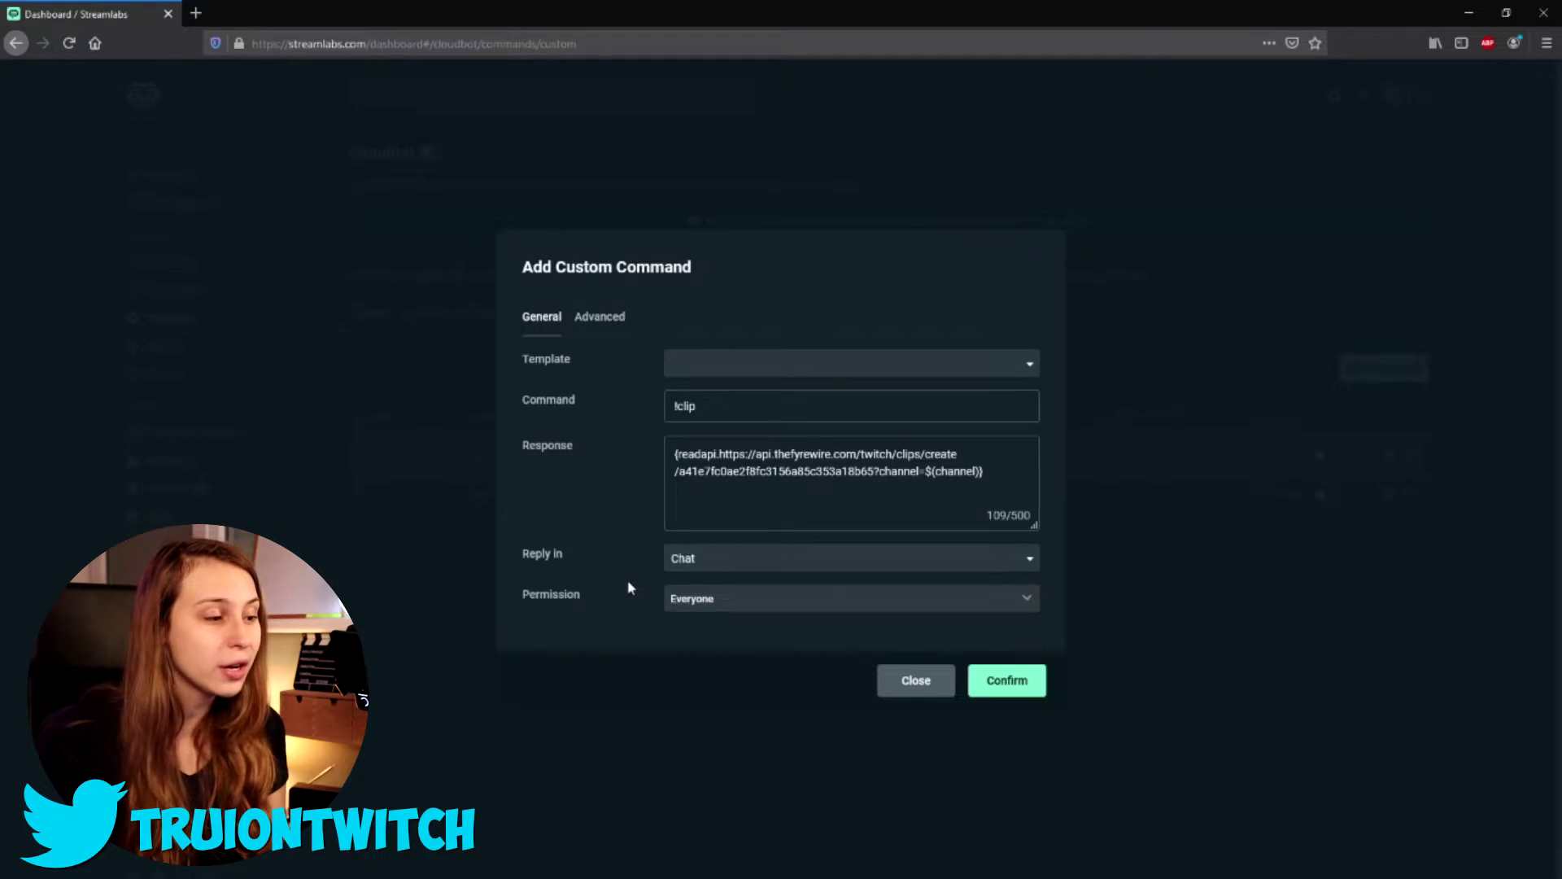
- Show the command's advanced options for the 10-second cooldown, !makeclip alias and clip keyword
{"action": "left_click", "coordinate": [597, 321]}
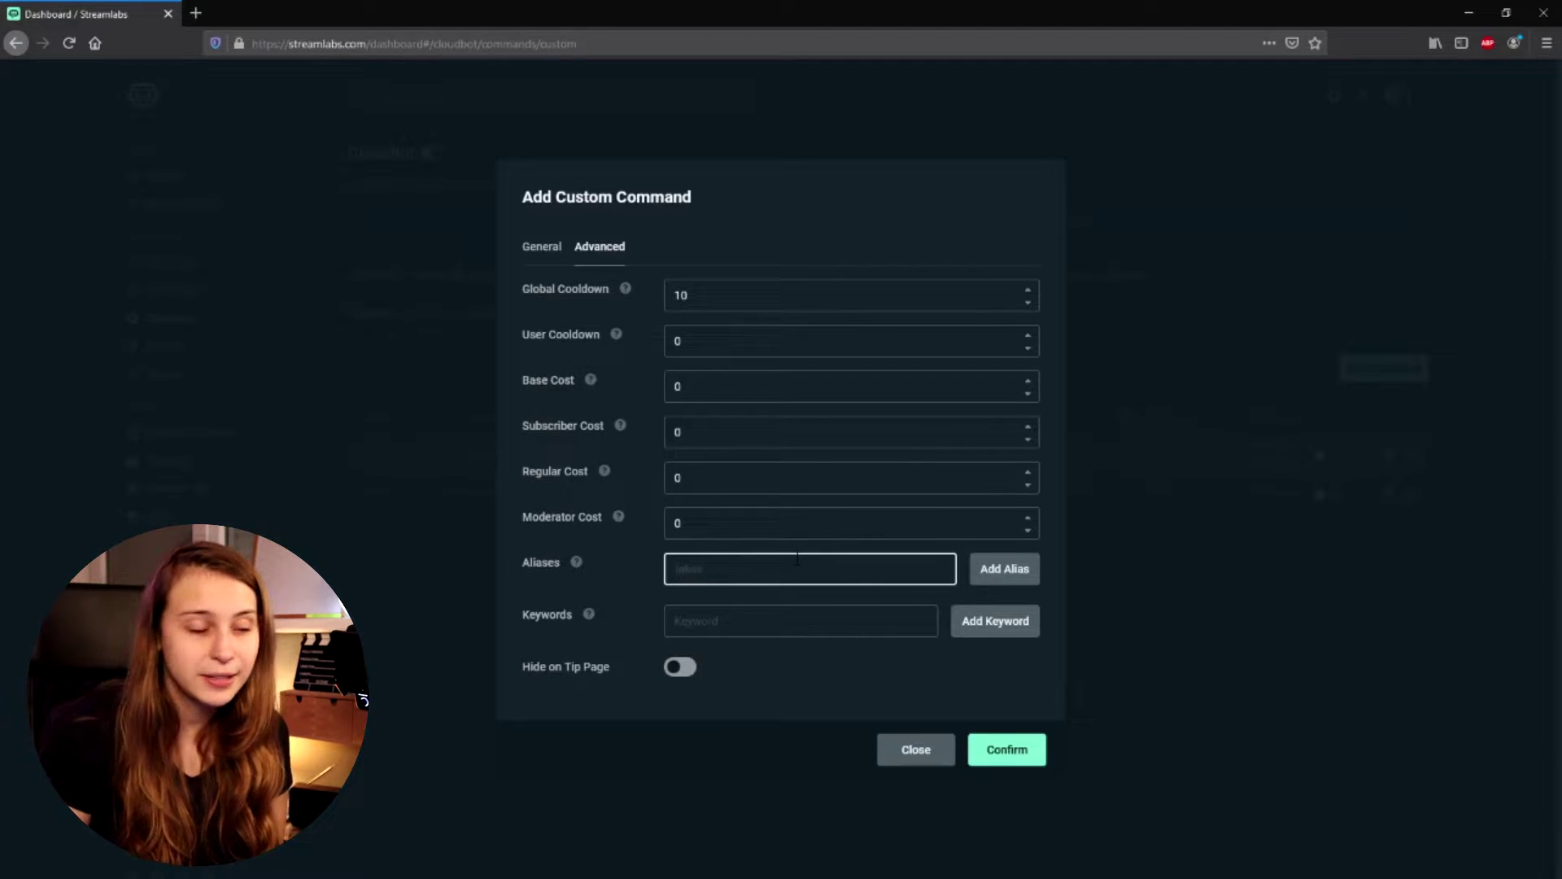
{"action": "type", "text": "!makeclip"}
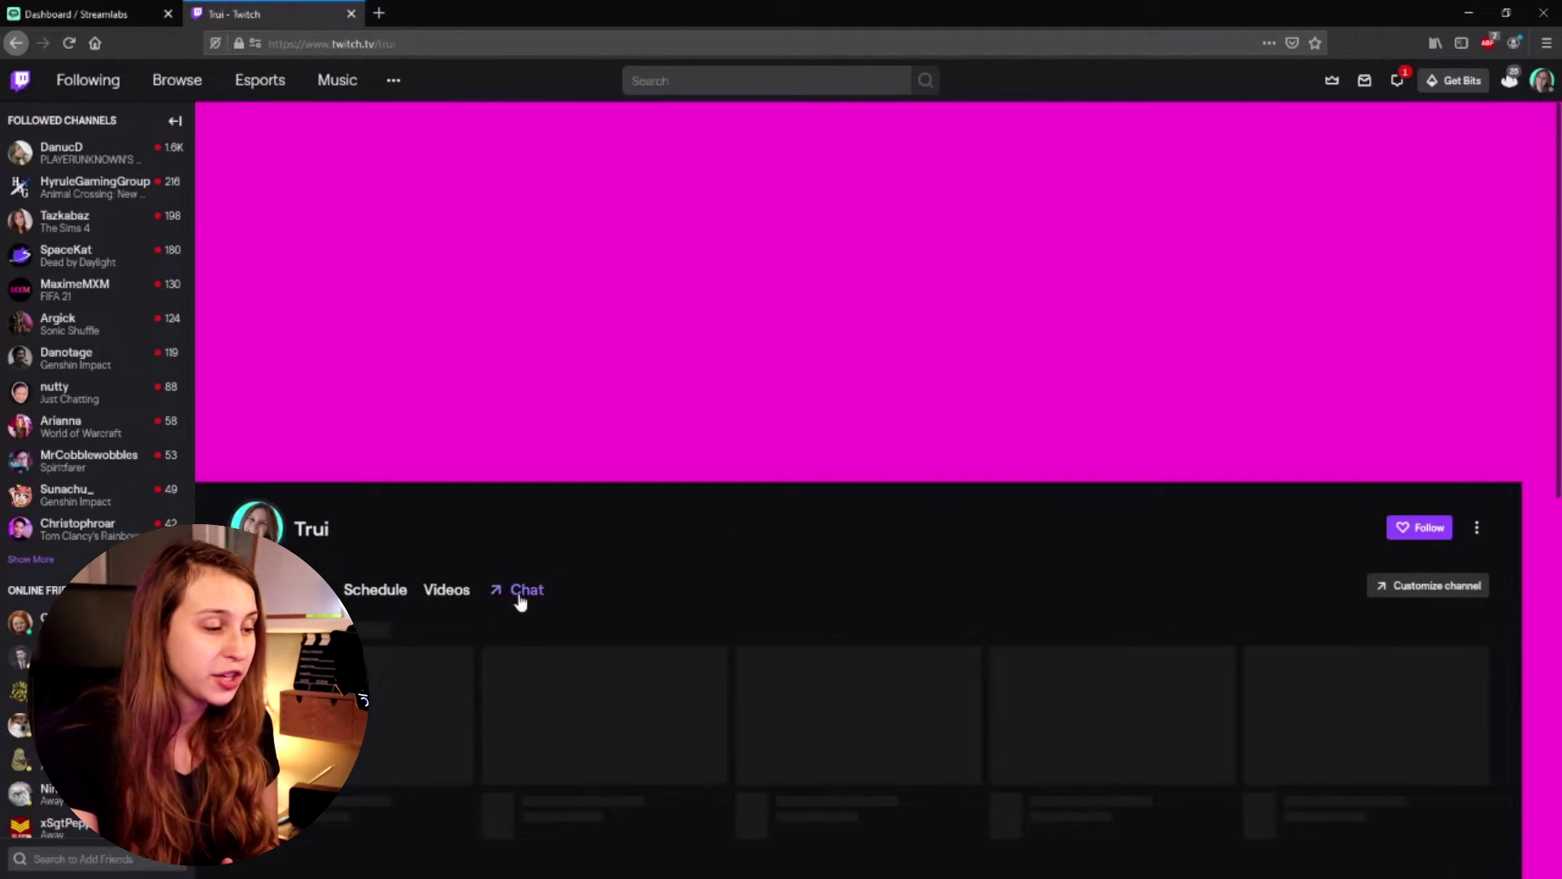
- Show the Twitch channel's stream chat to mod Streamlabs with /mod streamlabs
{"action": "left_click", "coordinate": [523, 591]}
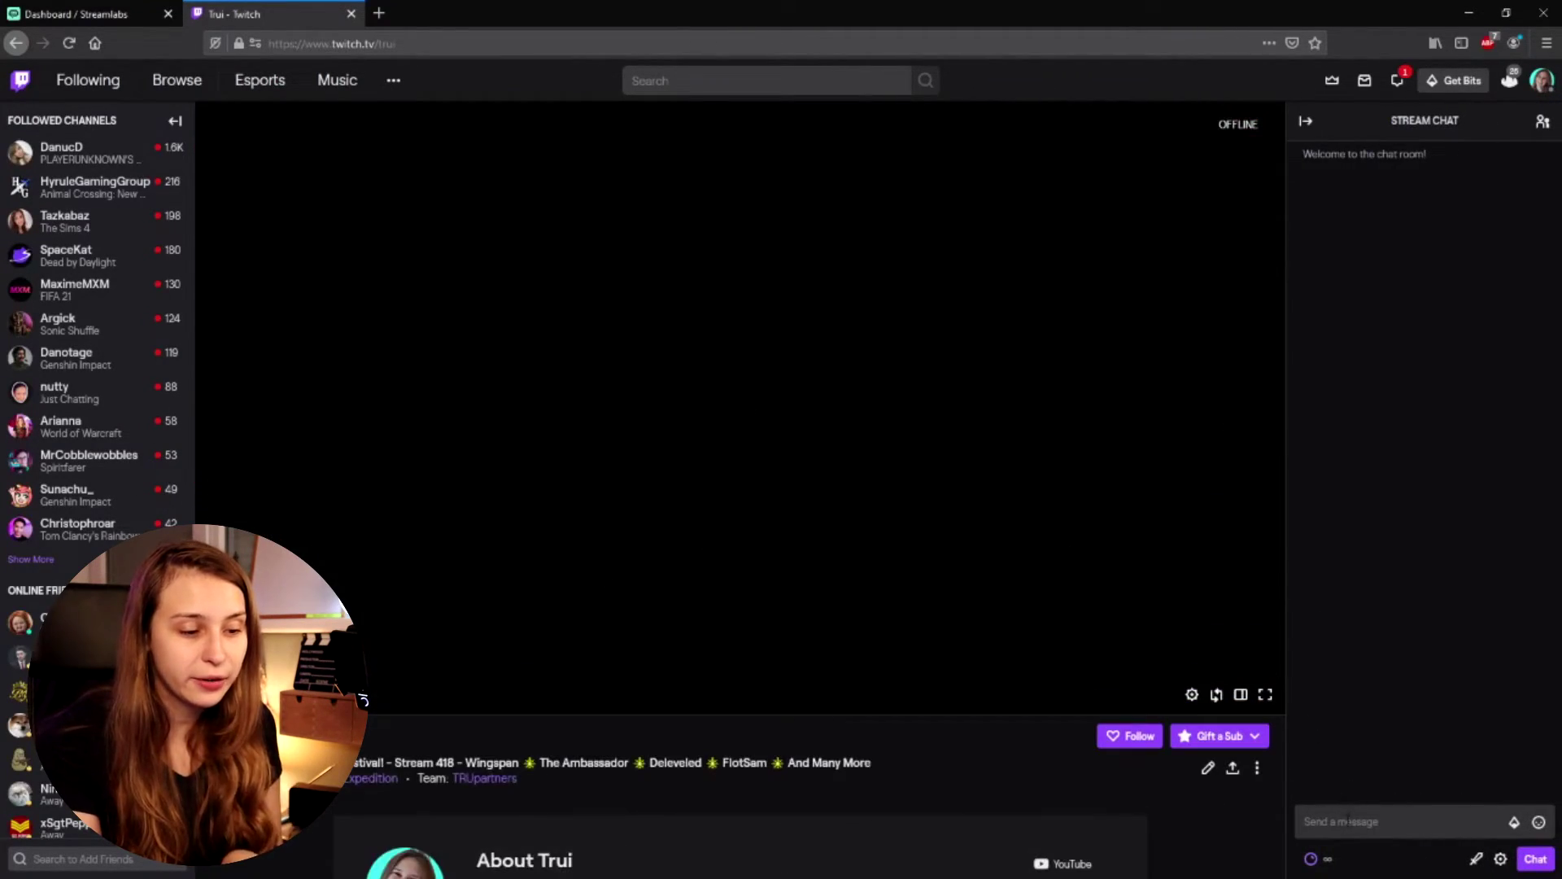
{"action": "type", "text": "/mod strea"}
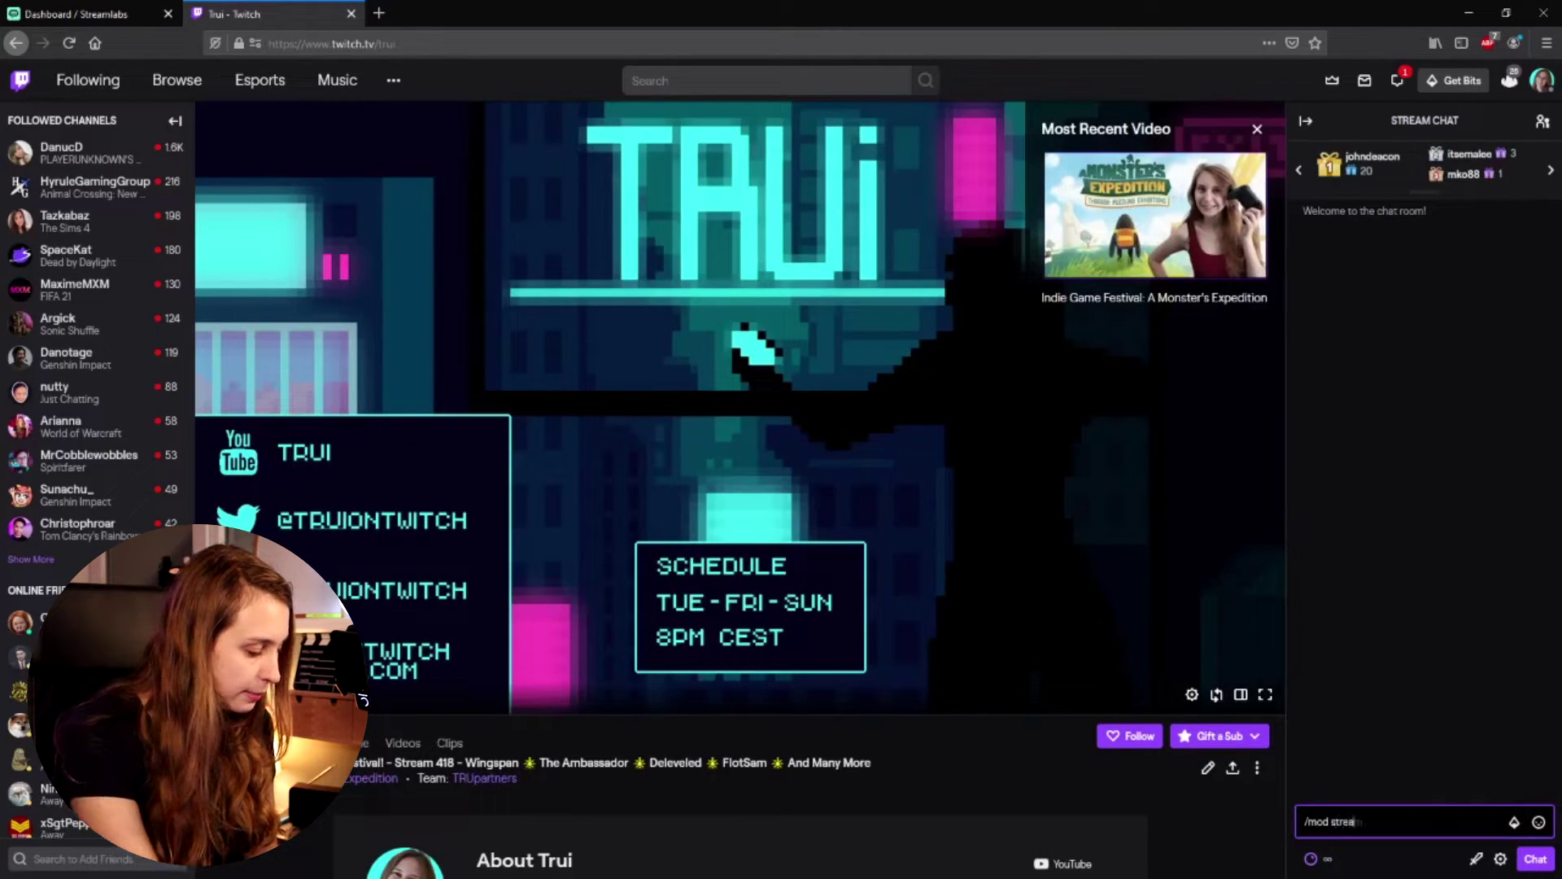
{"action": "type", "text": "s"}
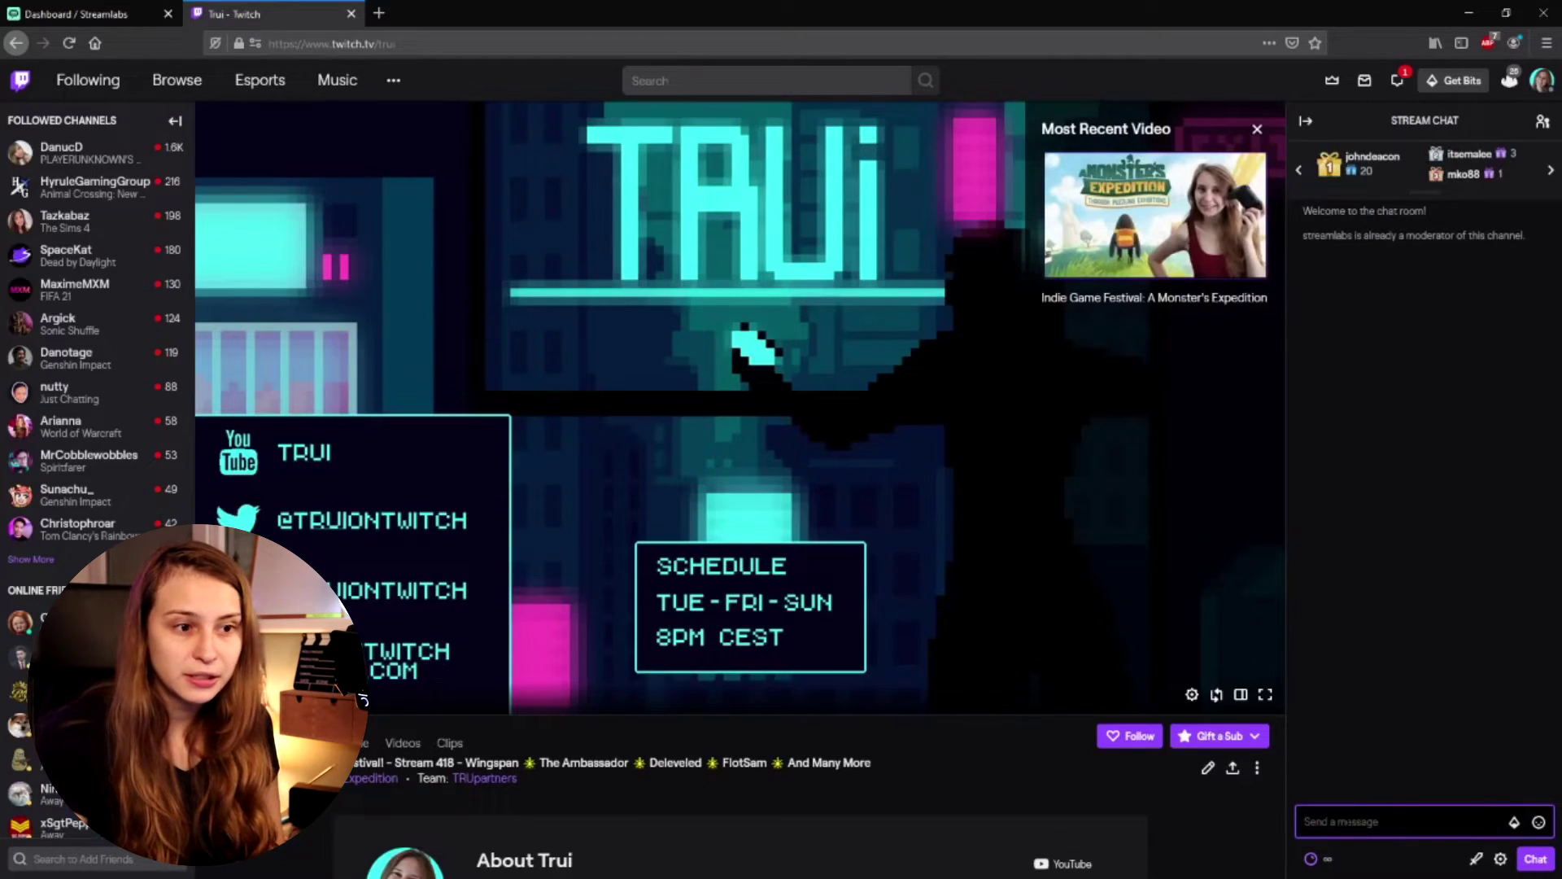